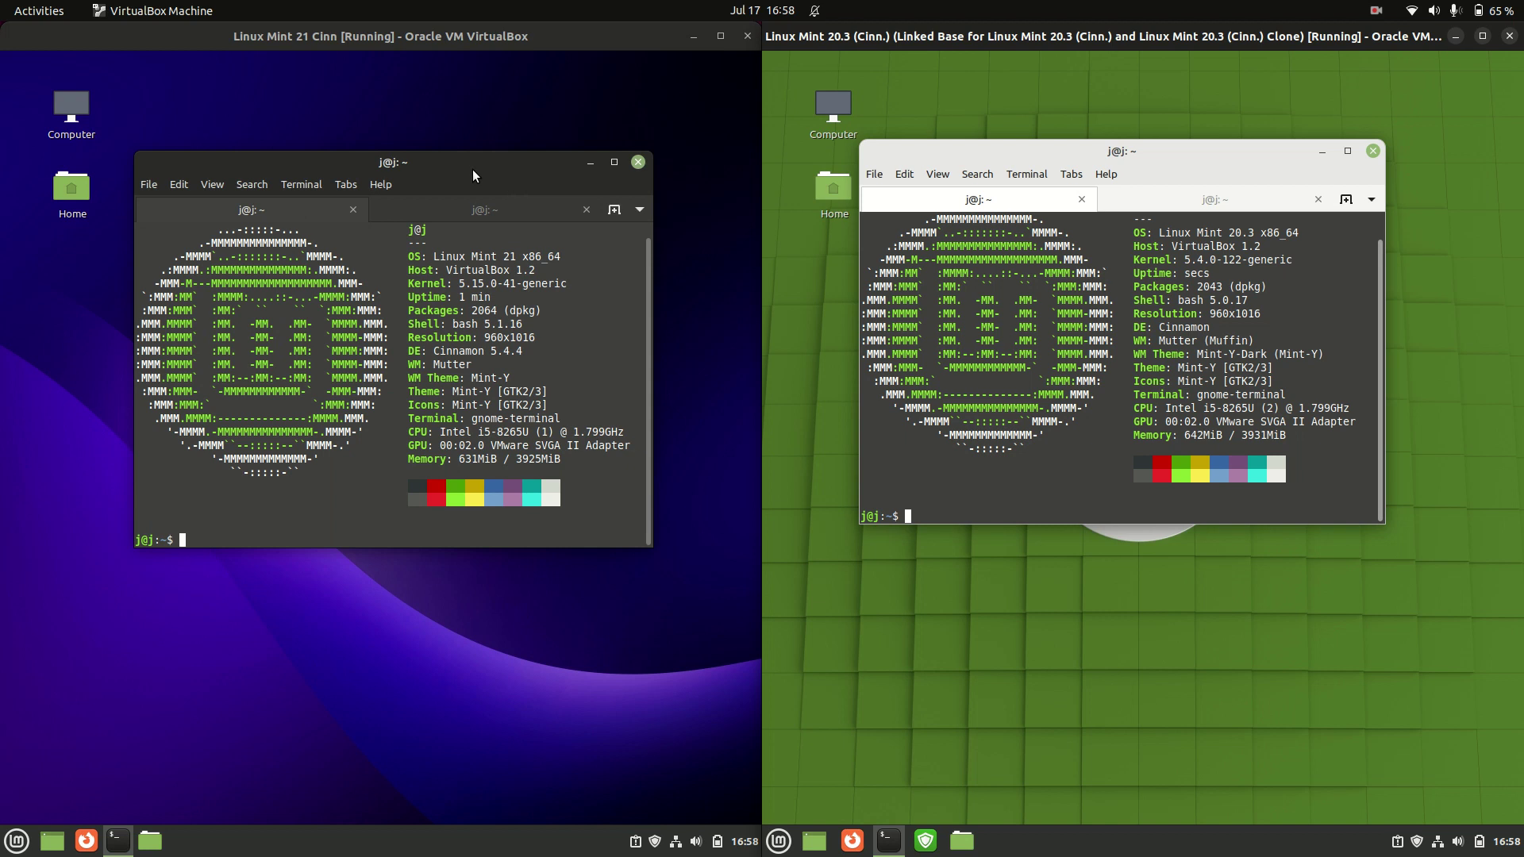
Move both Mint terminals lower on their desktops and bring up htop in Linux Mint 21
{"action": "mouse_move", "coordinate": [495, 176]}
{"action": "left_mouse_down"}
{"action": "mouse_move", "coordinate": [525, 243]}
{"action": "mouse_move", "coordinate": [489, 222]}
{"action": "left_mouse_up"}
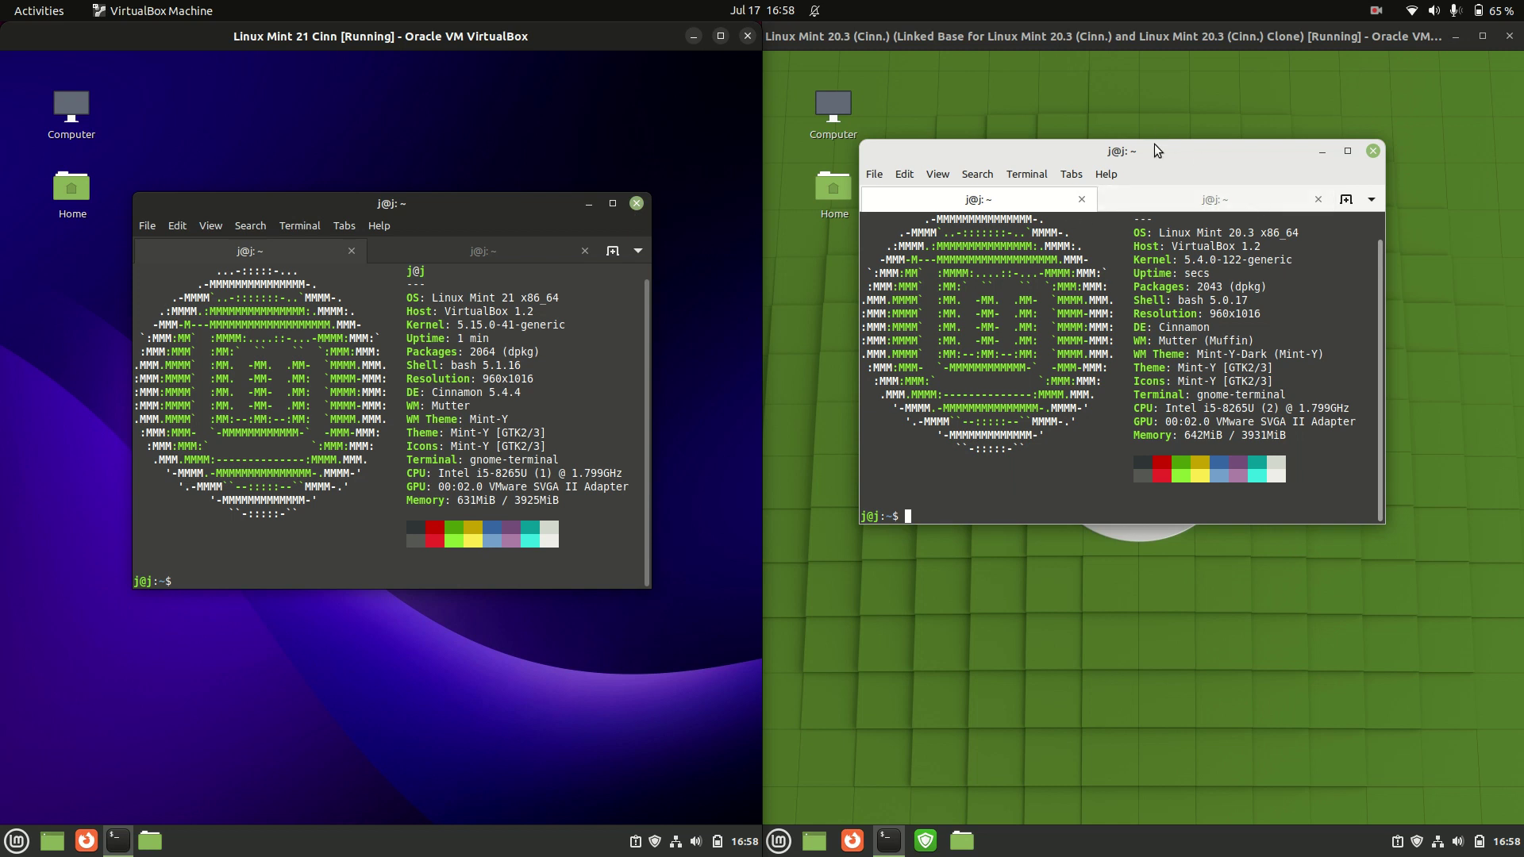
{"action": "mouse_move", "coordinate": [1145, 167]}
{"action": "left_mouse_down"}
{"action": "mouse_move", "coordinate": [1172, 218]}
{"action": "mouse_move", "coordinate": [1164, 253]}
{"action": "left_mouse_up"}
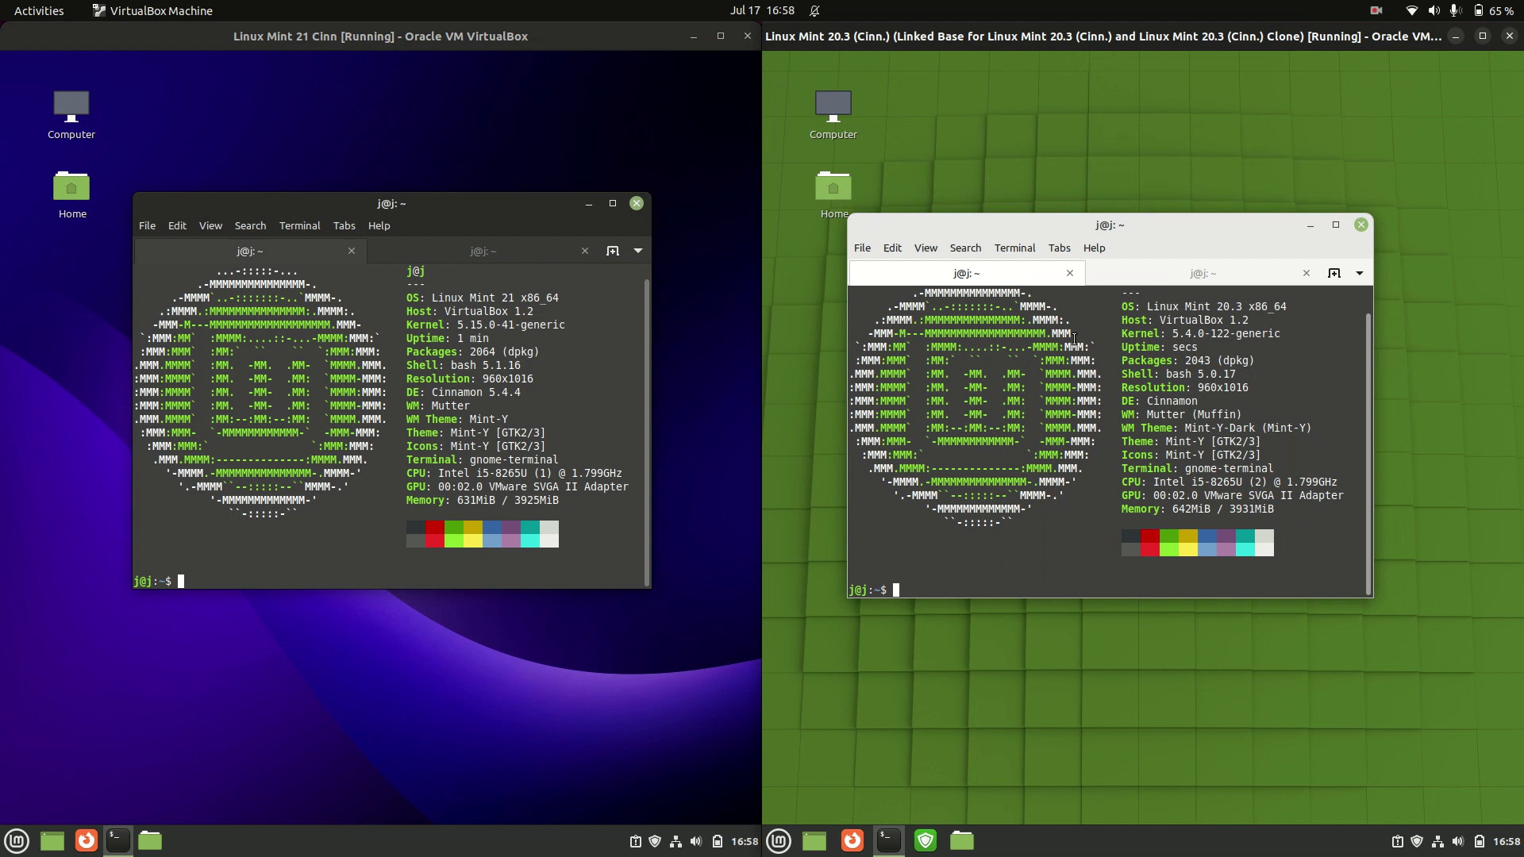
{"action": "left_click", "coordinate": [481, 251]}
Bring up htop in Linux Mint 20.3, then nudge both terminals slightly right and down
{"action": "left_click", "coordinate": [1178, 276]}
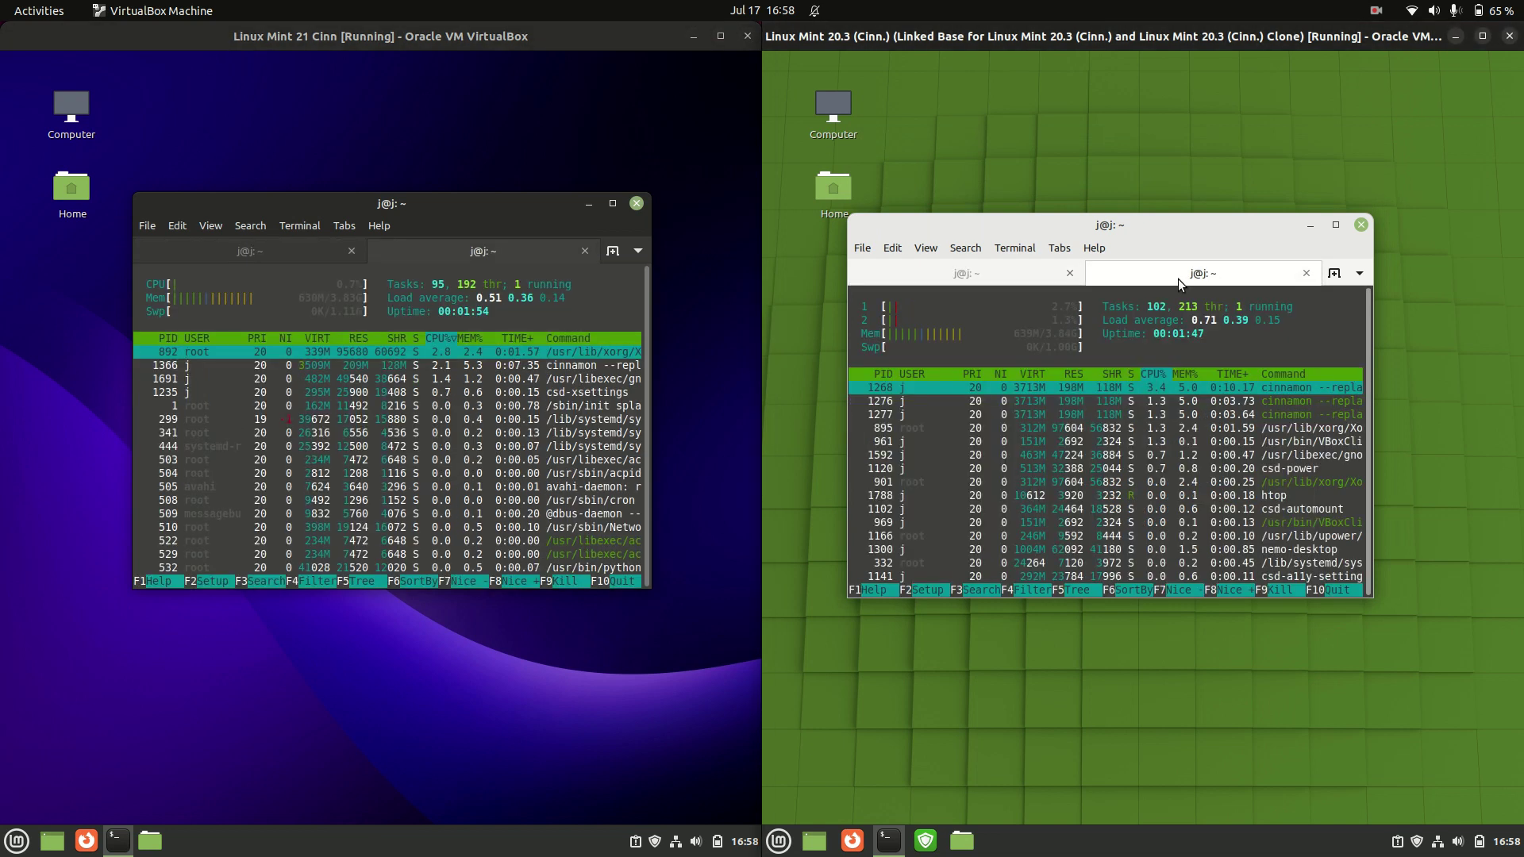
{"action": "mouse_move", "coordinate": [476, 207]}
{"action": "left_mouse_down"}
{"action": "mouse_move", "coordinate": [475, 236]}
{"action": "mouse_move", "coordinate": [474, 216]}
{"action": "left_mouse_up"}
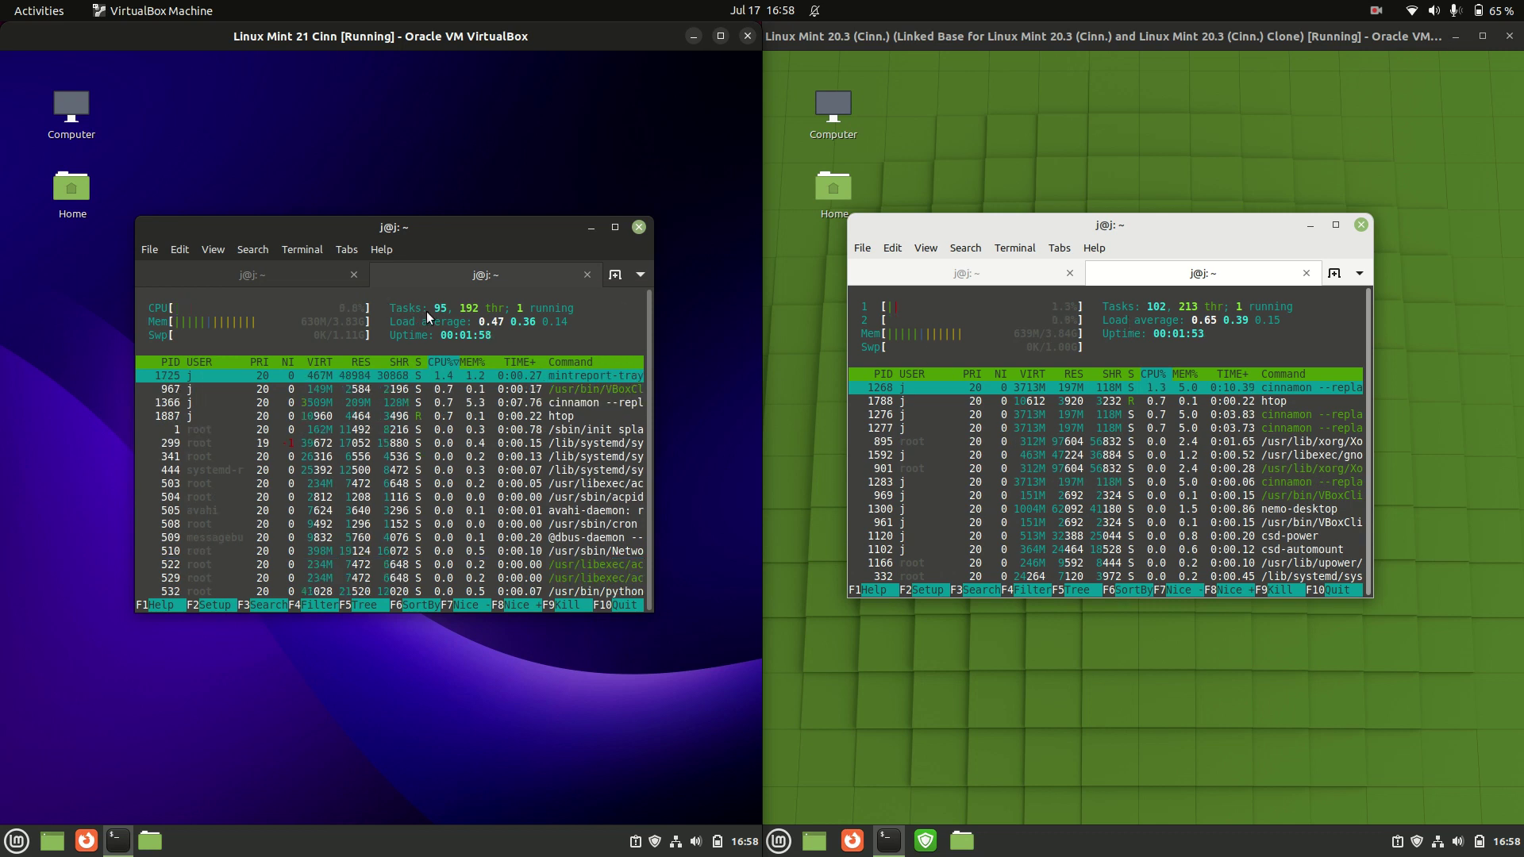
{"action": "left_click_drag", "start_coordinate": [433, 237], "coordinate": [441, 246]}
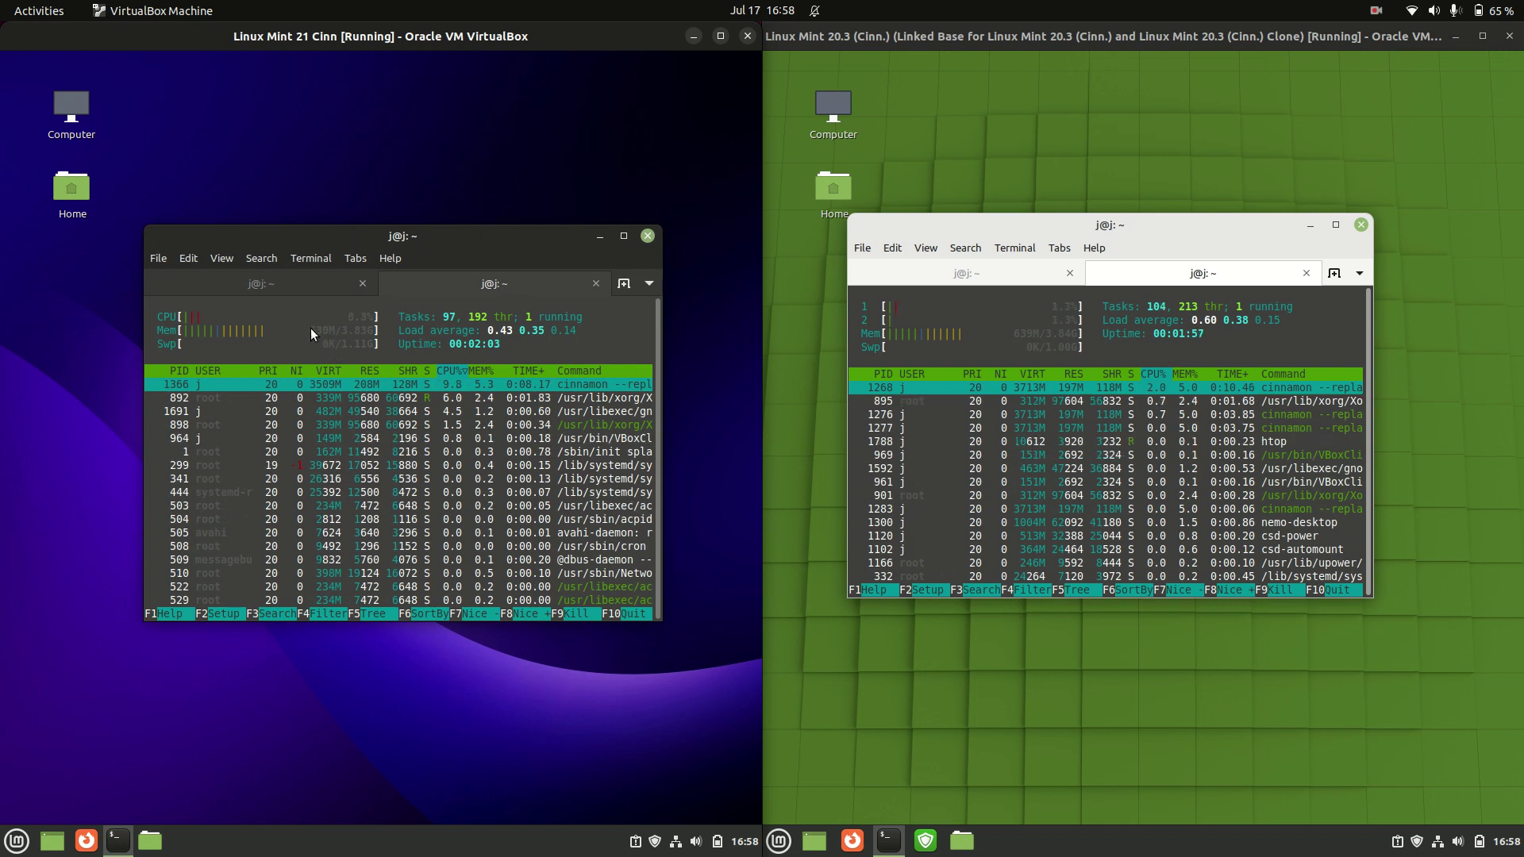
{"action": "left_click_drag", "start_coordinate": [404, 246], "coordinate": [422, 250]}
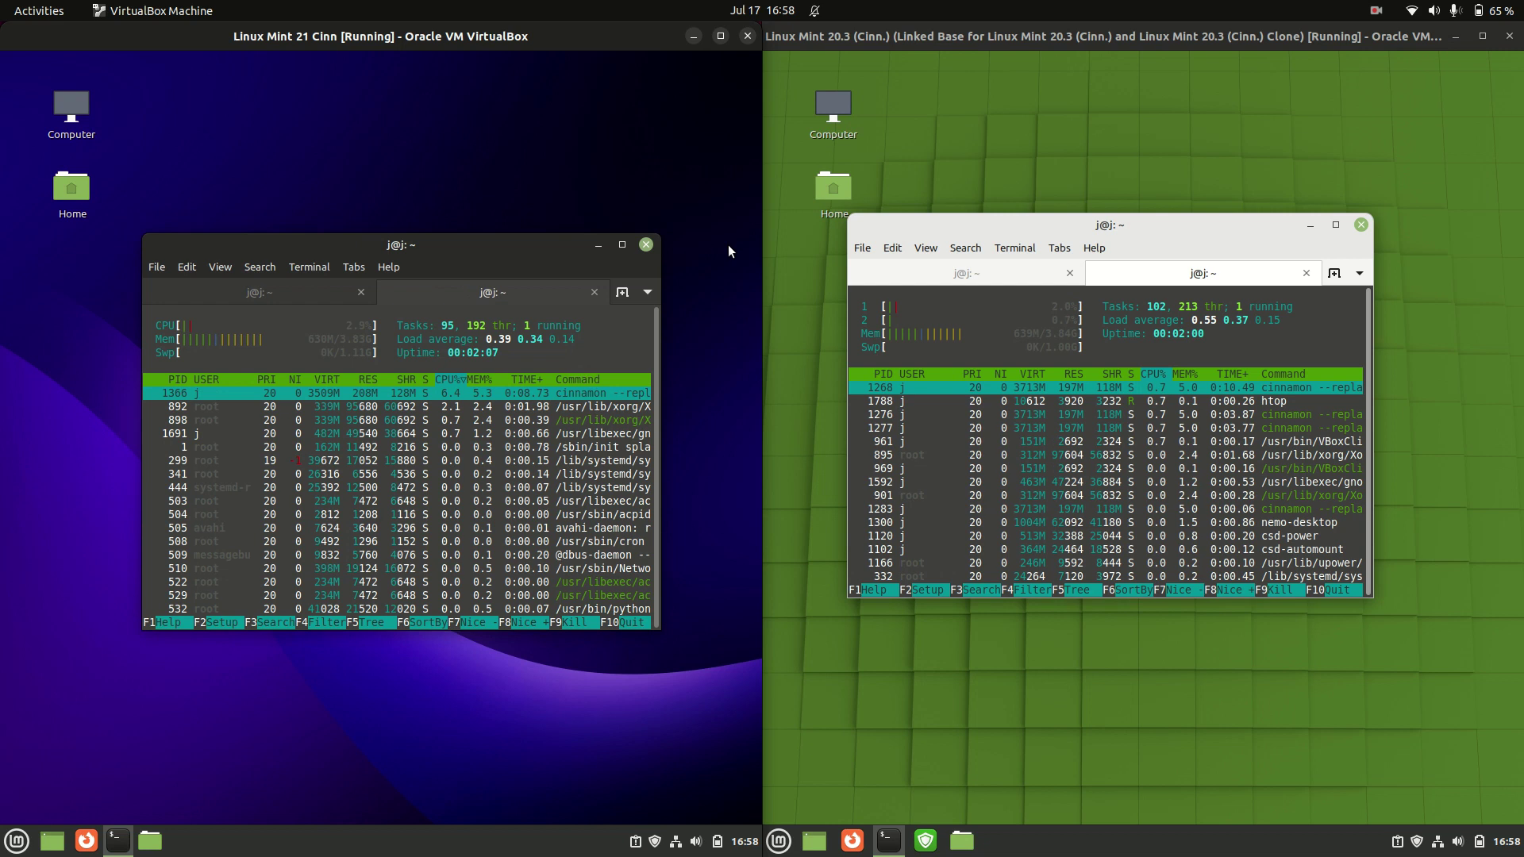
{"action": "left_click_drag", "start_coordinate": [1190, 230], "coordinate": [1208, 235]}
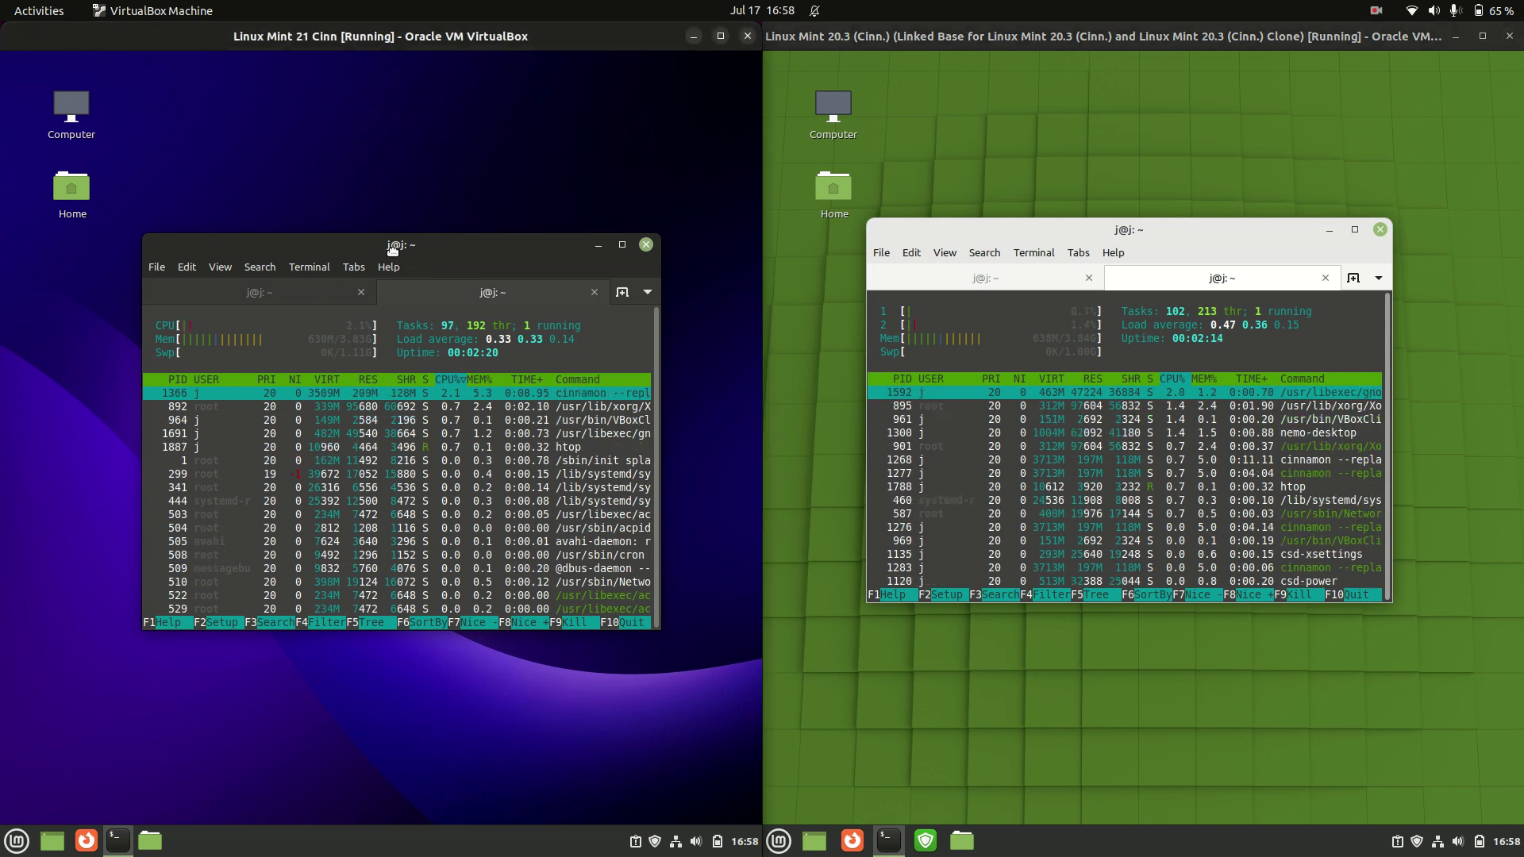
Raise the Linux Mint 21 terminal, then shift it until it lines up with the right terminal
{"action": "left_click_drag", "start_coordinate": [413, 270], "coordinate": [412, 233]}
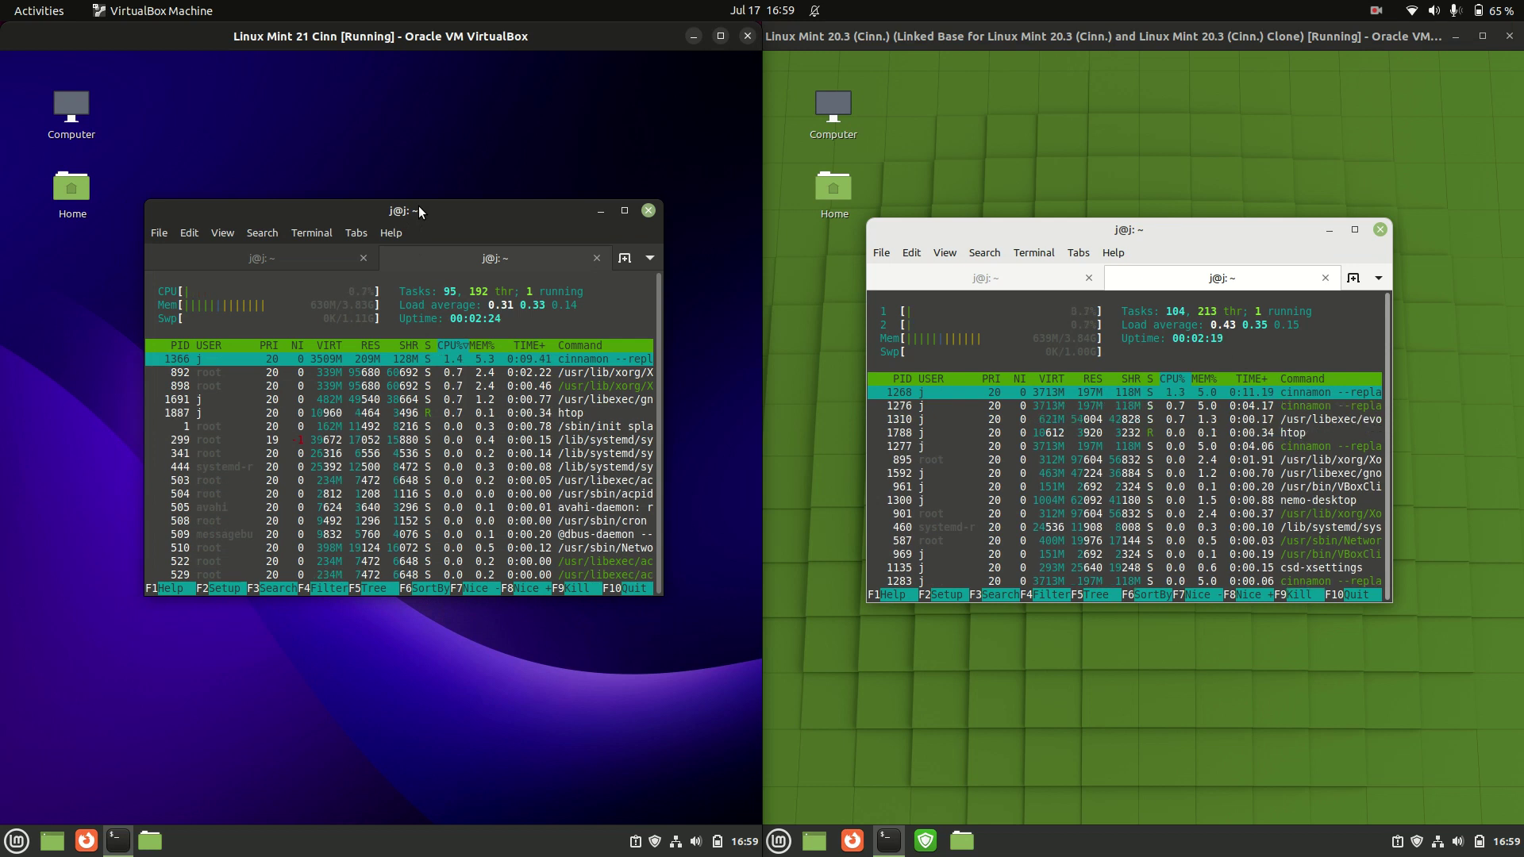
{"action": "mouse_move", "coordinate": [452, 233]}
{"action": "left_mouse_down"}
{"action": "mouse_move", "coordinate": [477, 246]}
{"action": "mouse_move", "coordinate": [460, 235]}
{"action": "left_mouse_up"}
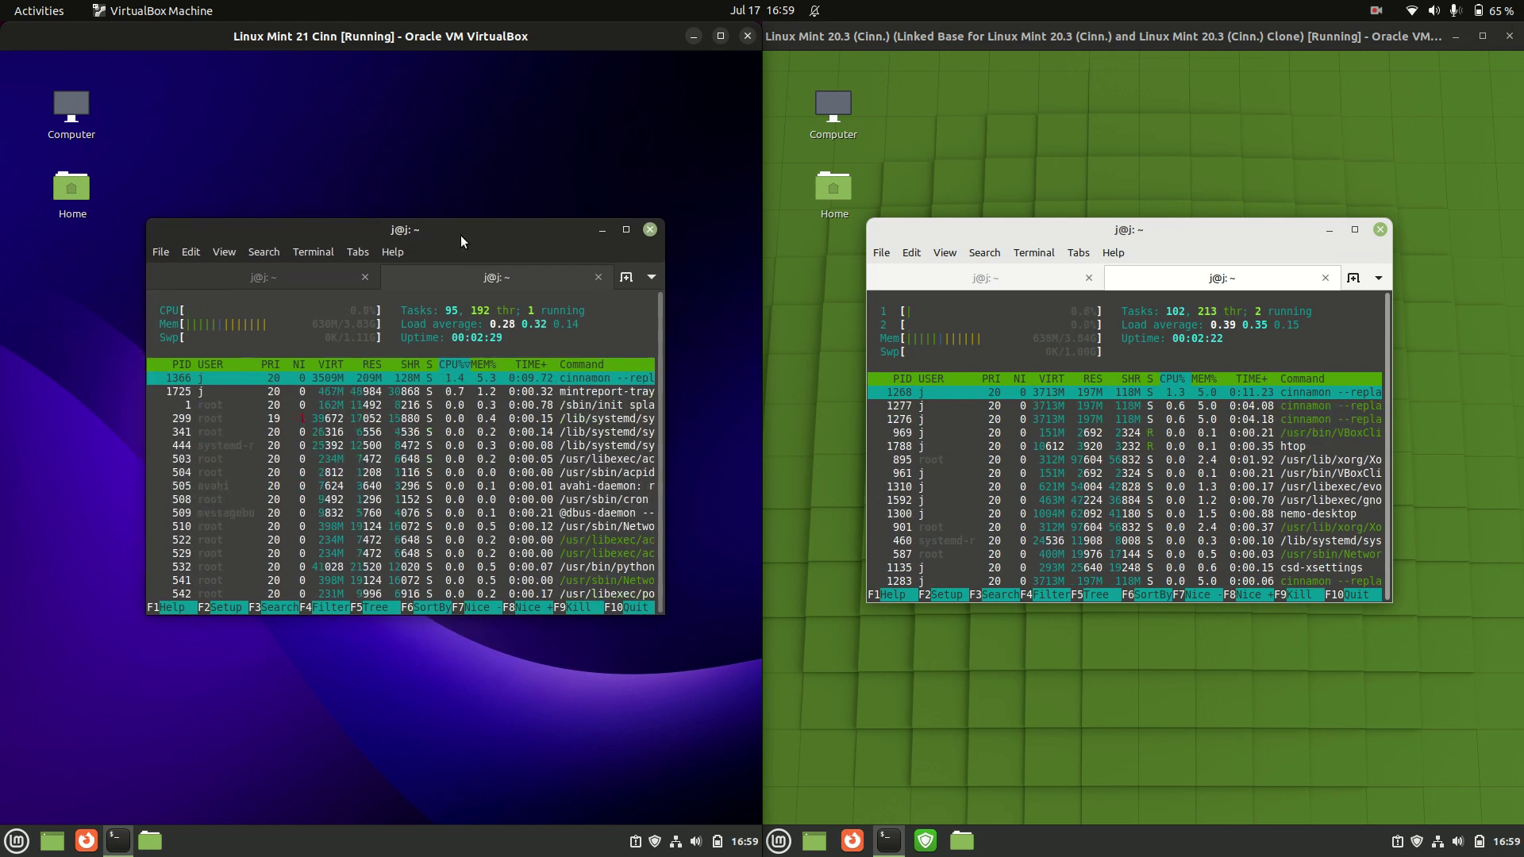
{"action": "left_click_drag", "start_coordinate": [460, 234], "coordinate": [442, 251]}
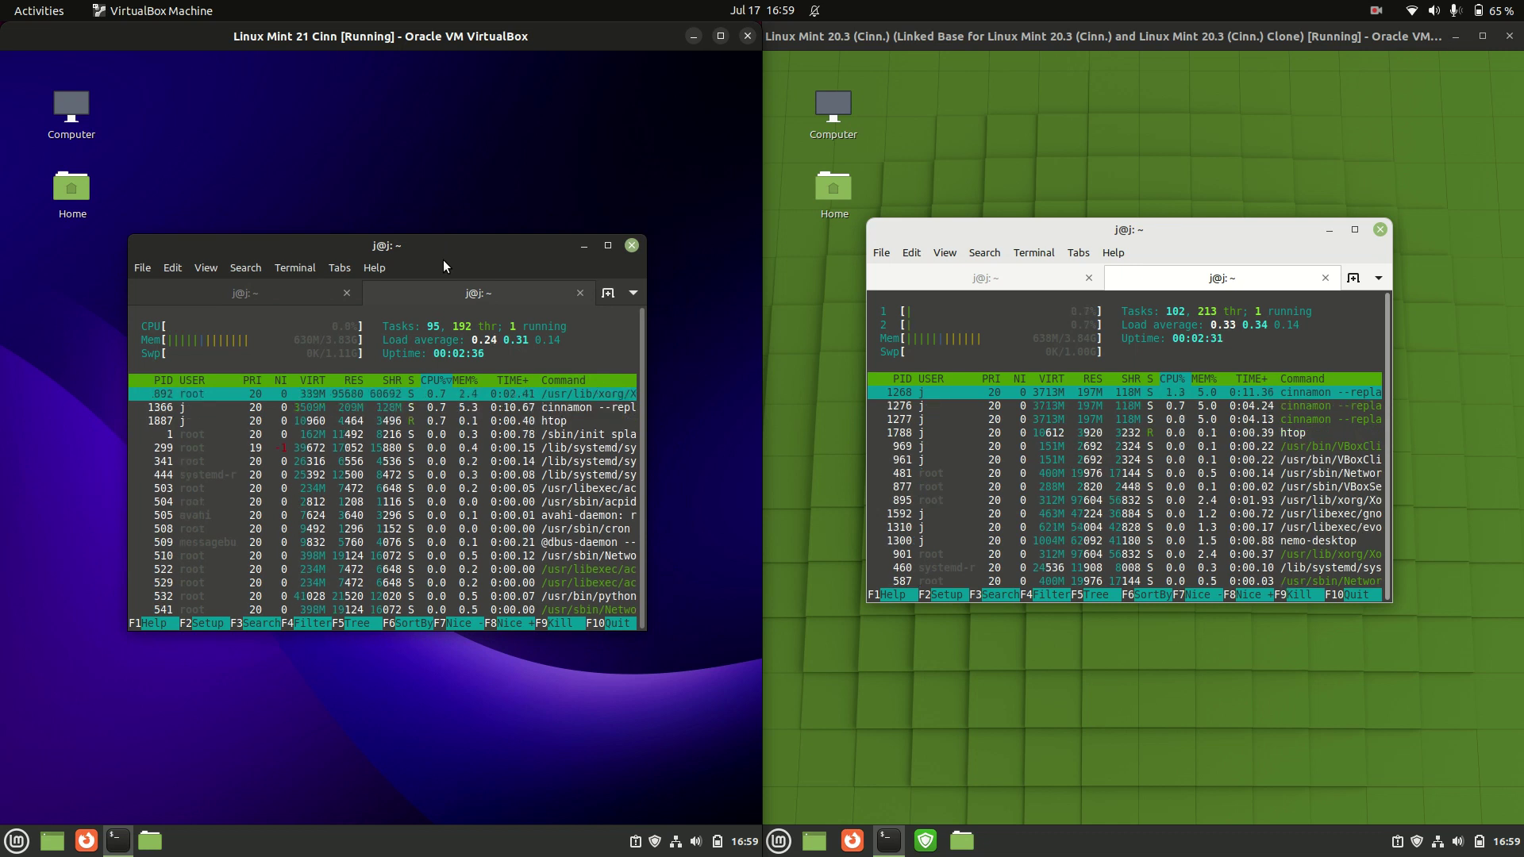
{"action": "left_click_drag", "start_coordinate": [437, 249], "coordinate": [453, 256]}
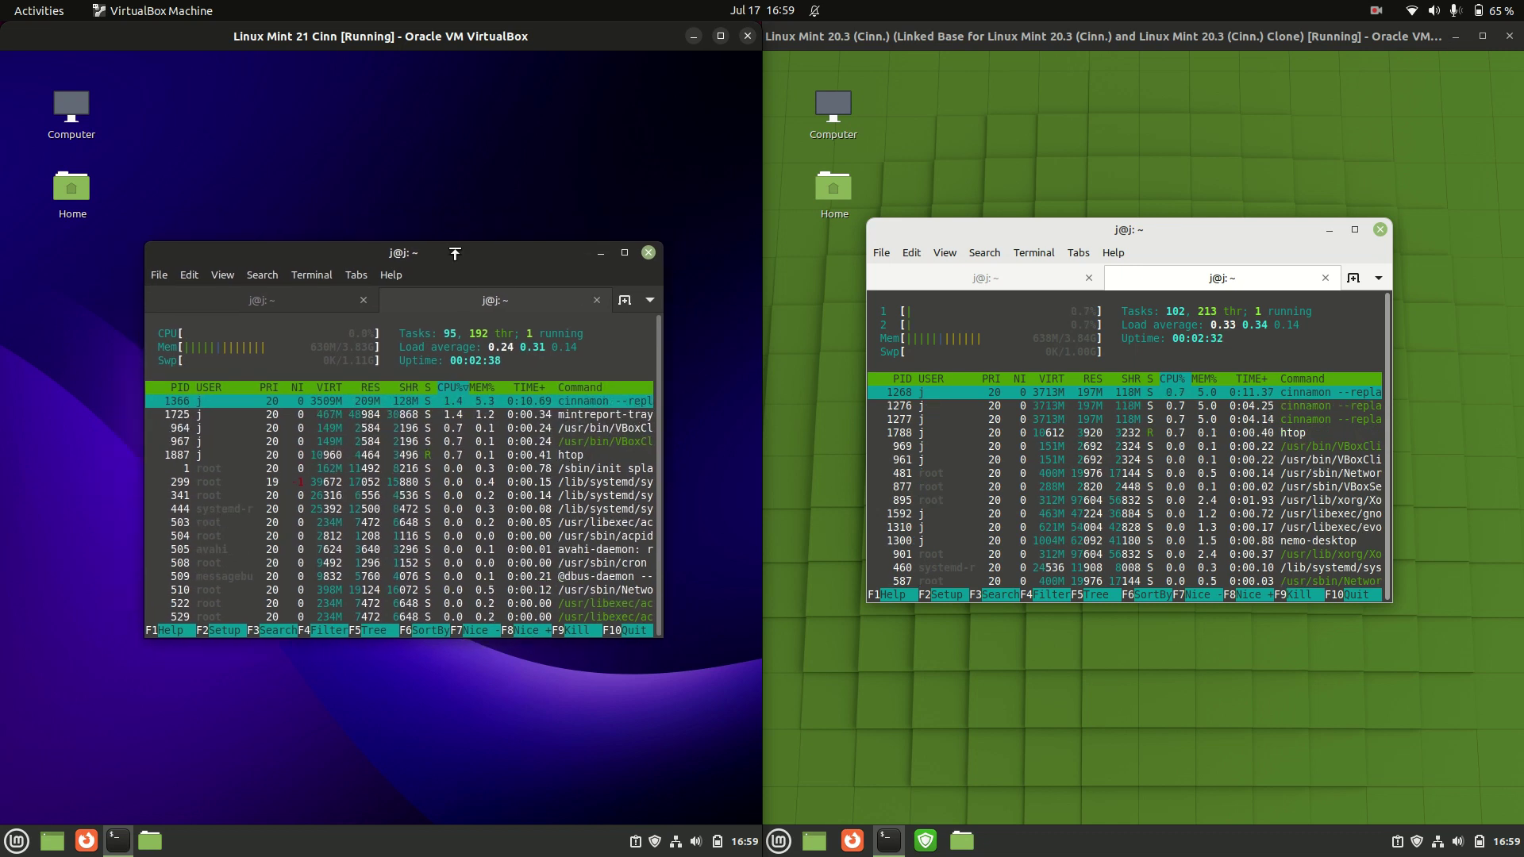